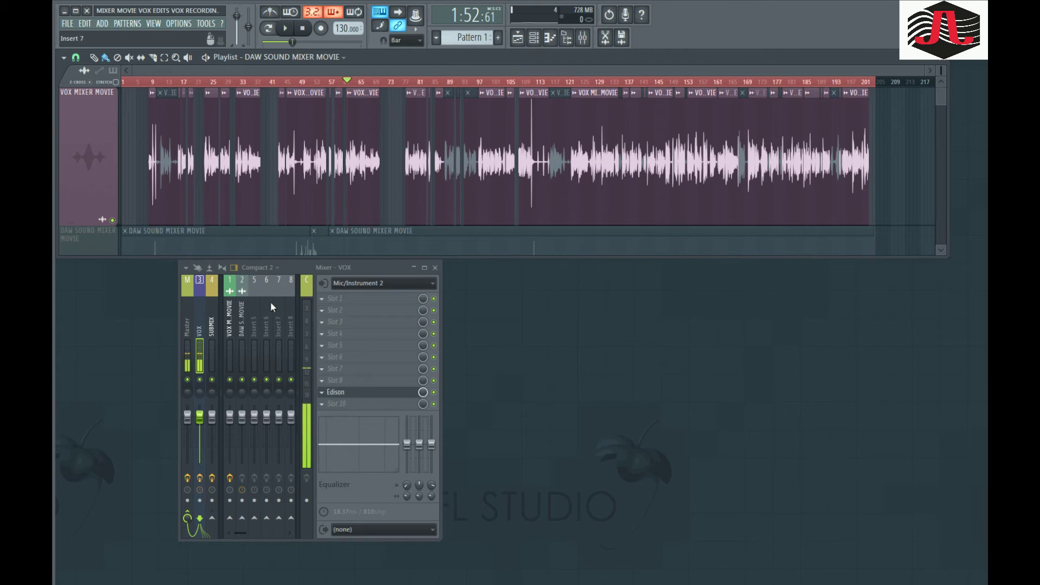
Select the VOX MIXER MOVIE mixer track and examine its edited vocal clips in the playlist.
left_click(231, 309)
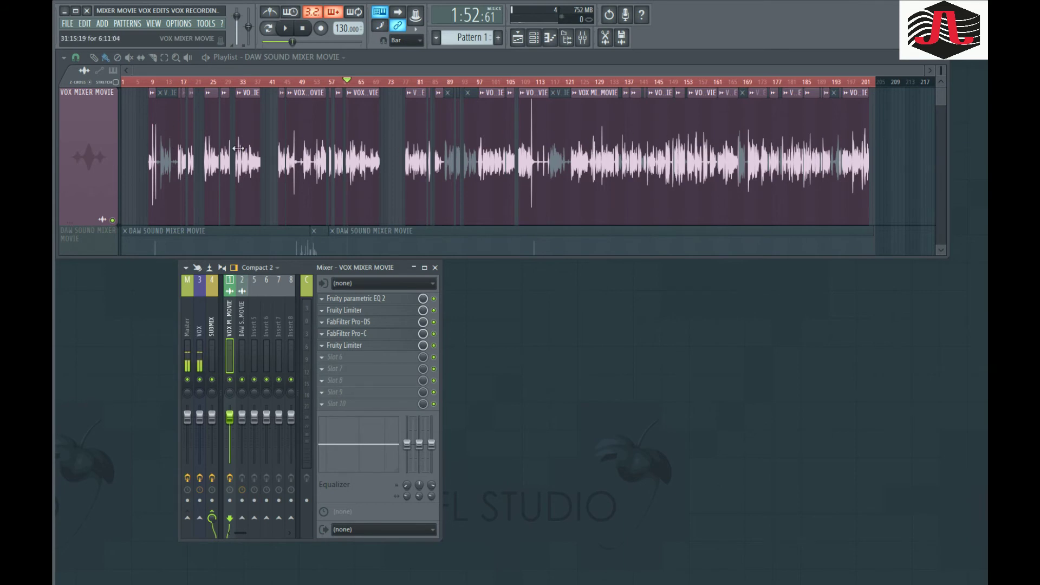
scroll(126, 153, "up", 5)
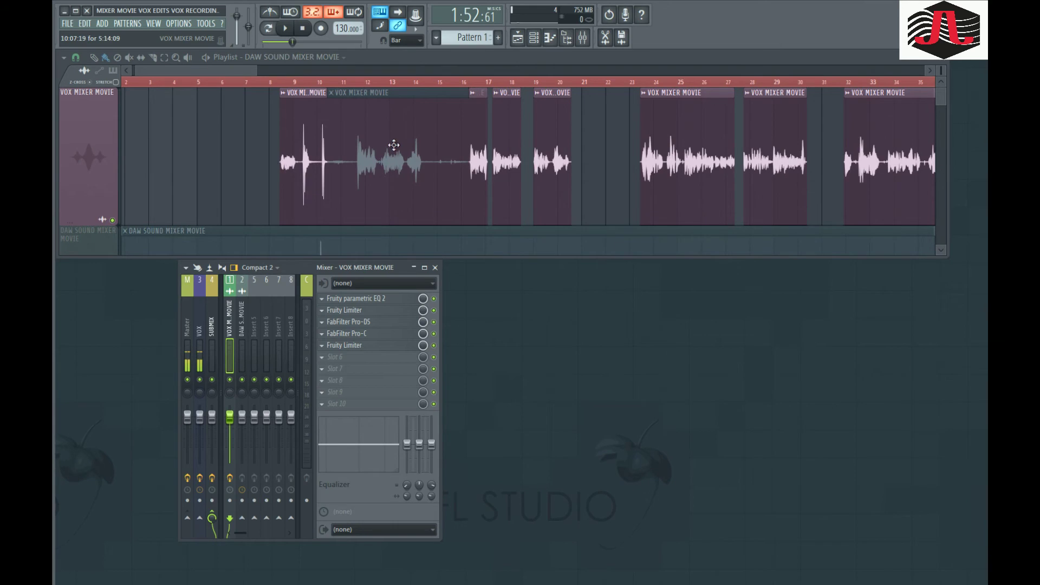
scroll(385, 130, "down", 3)
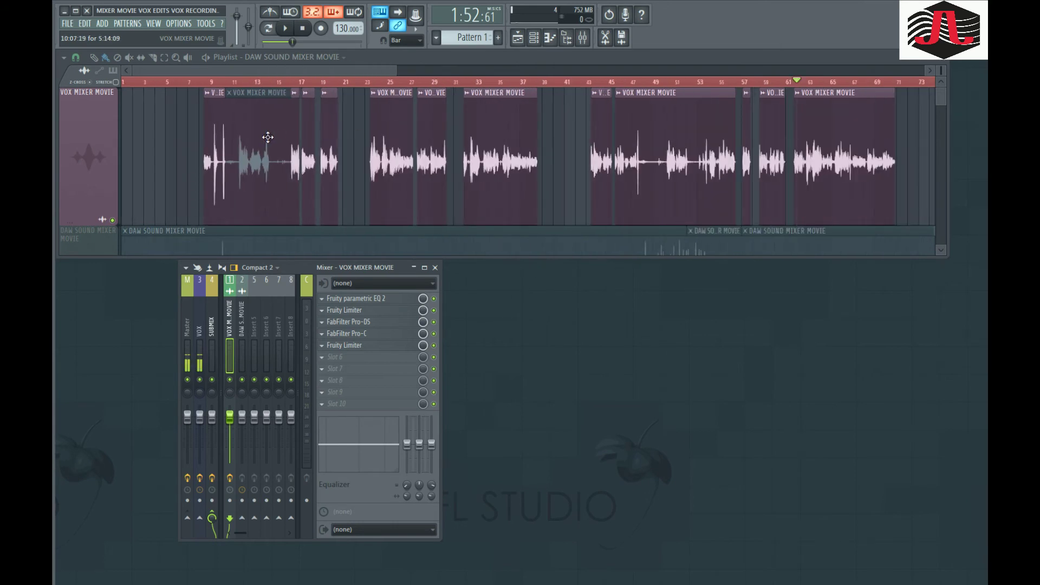
scroll(248, 134, "down", 3)
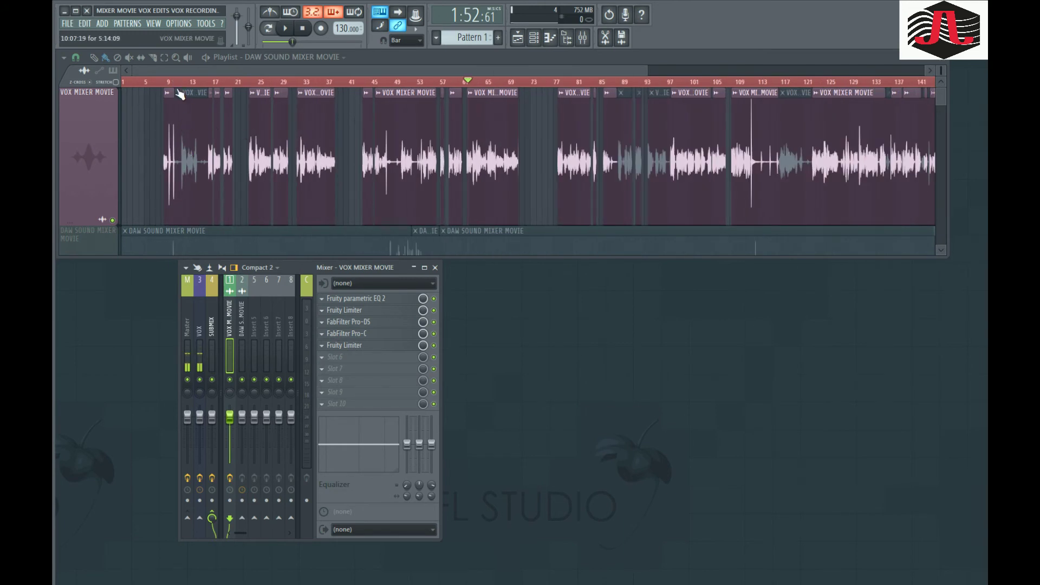
scroll(177, 135, "up", 5)
scroll(325, 157, "down", 5)
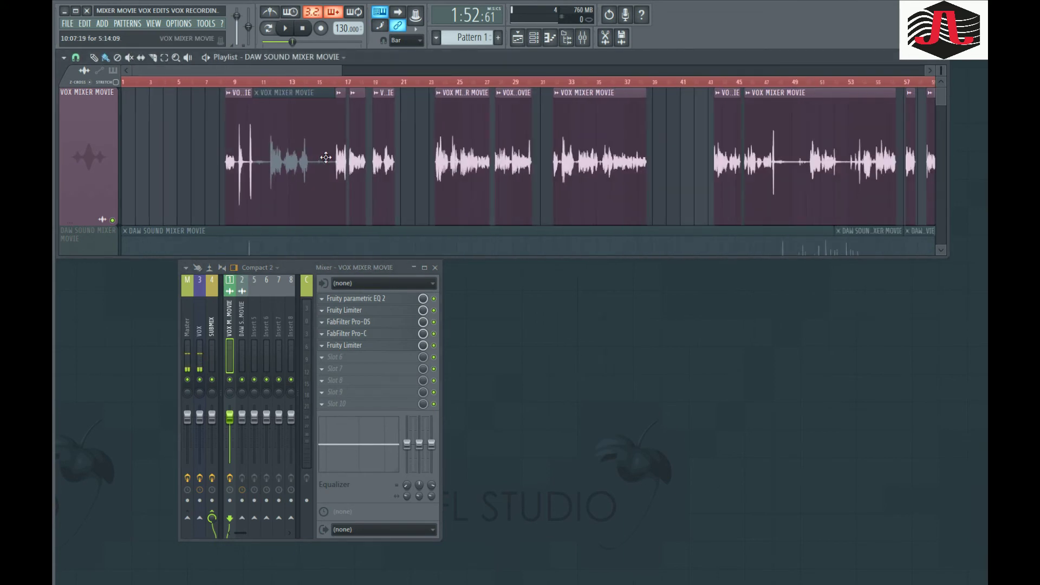
scroll(265, 172, "down", 5)
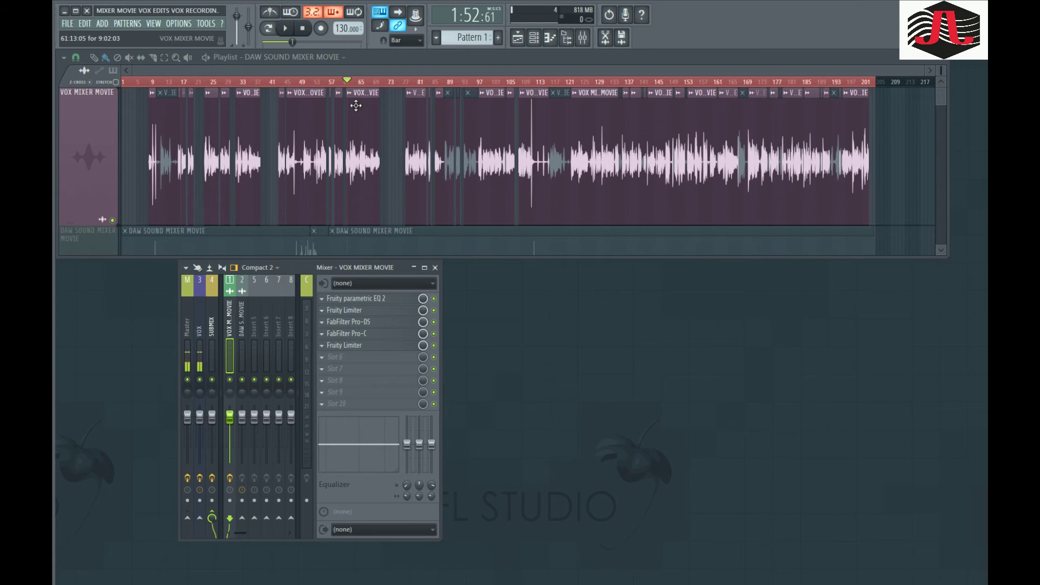
Play back the processed vocal from bar 43 for about nine seconds, and stop.
left_click(276, 83)
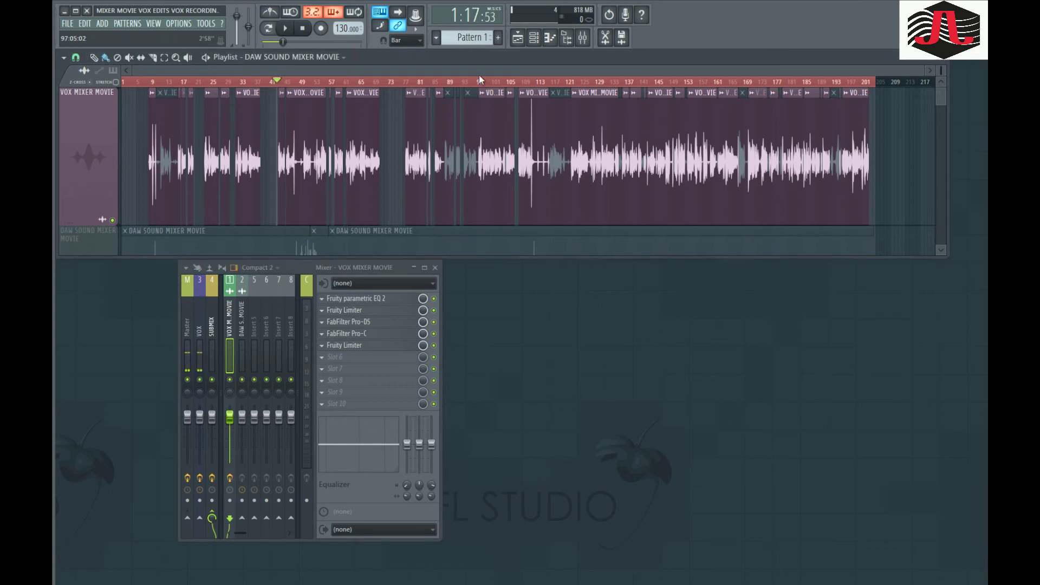
key("space")
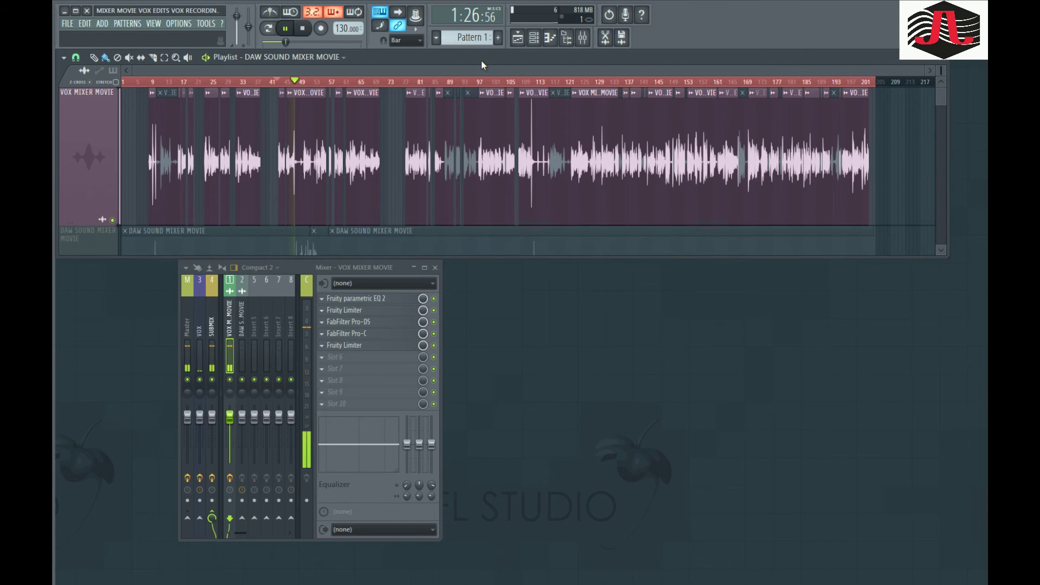
key("space")
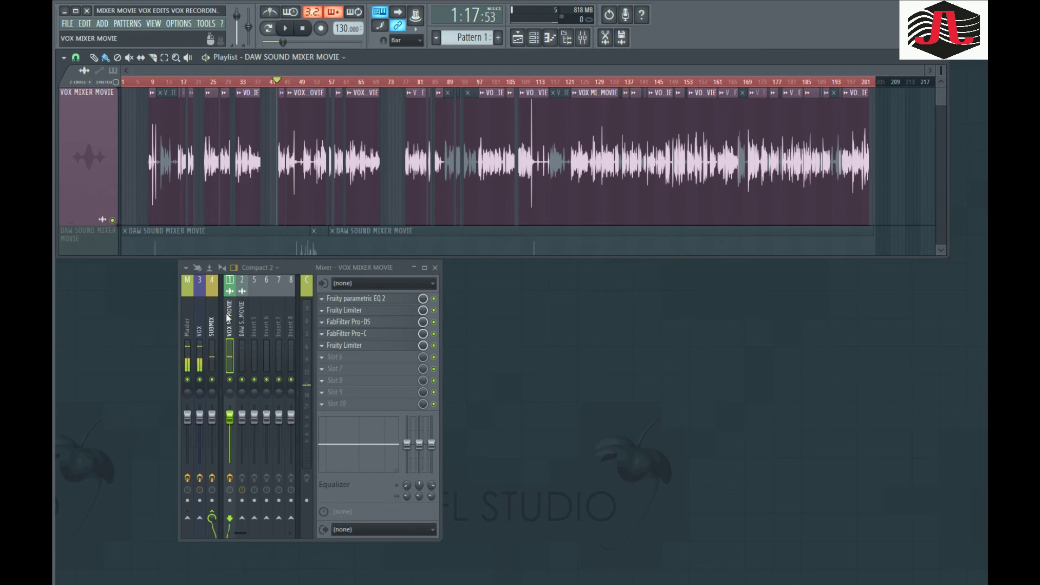
Open the vocal track's Fruity parametric EQ 2, lower the band 1 high-pass to about 54 Hz during playback, and close it.
left_click(368, 299)
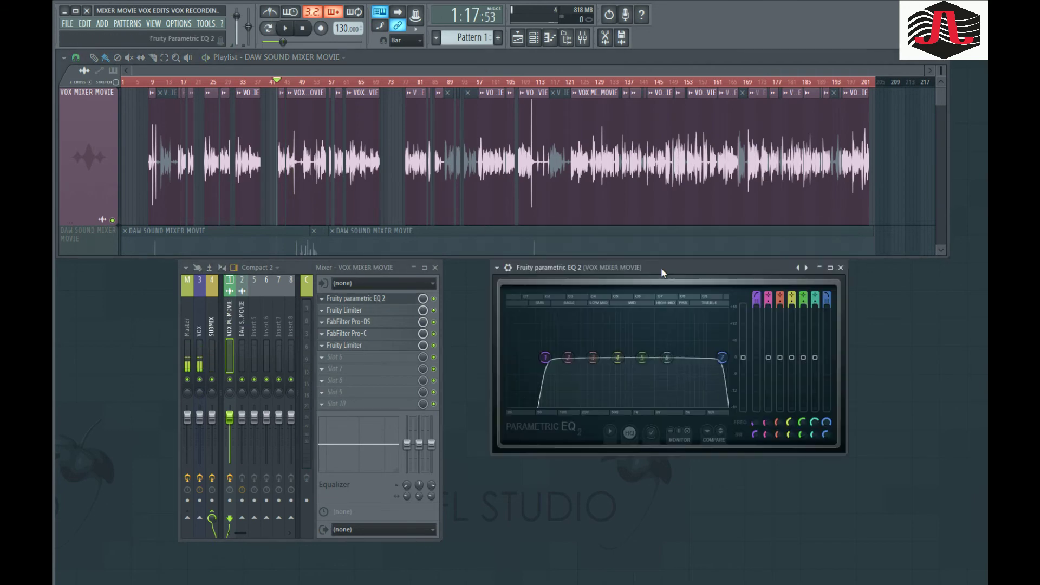
left_click_drag(661, 267, 662, 281)
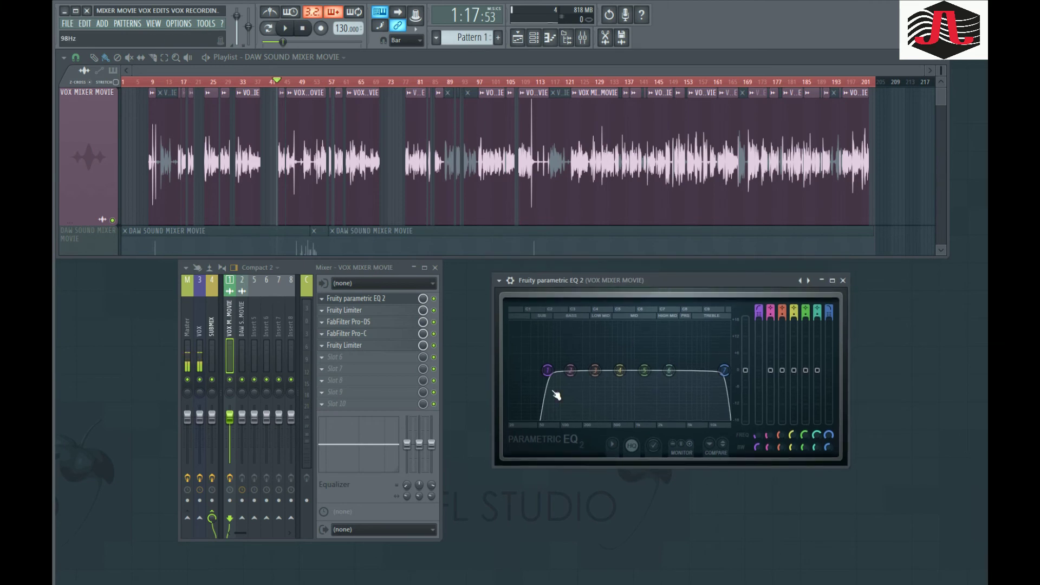
left_click_drag(549, 377, 546, 374)
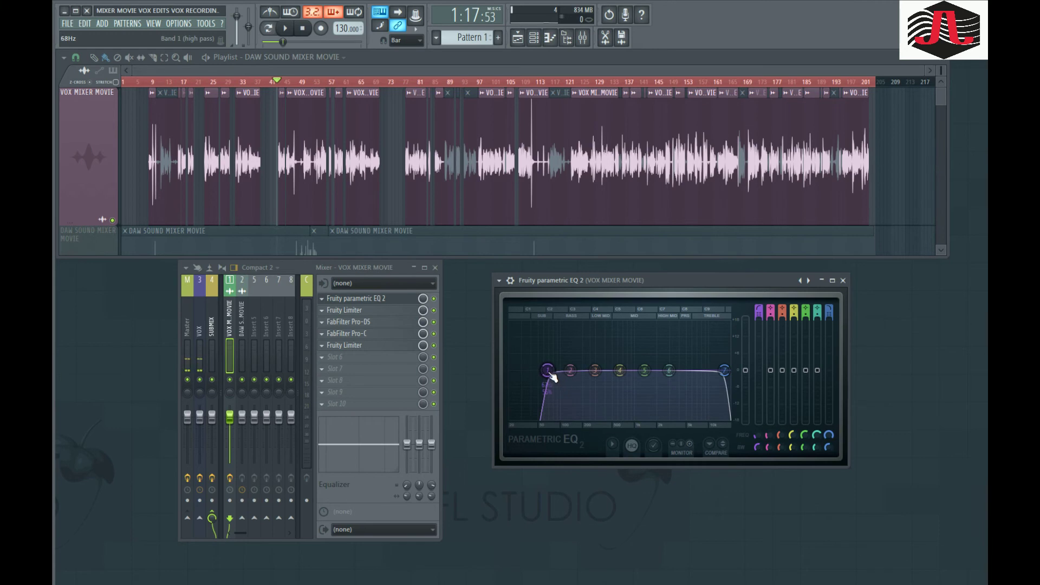
left_click_drag(653, 278, 655, 277)
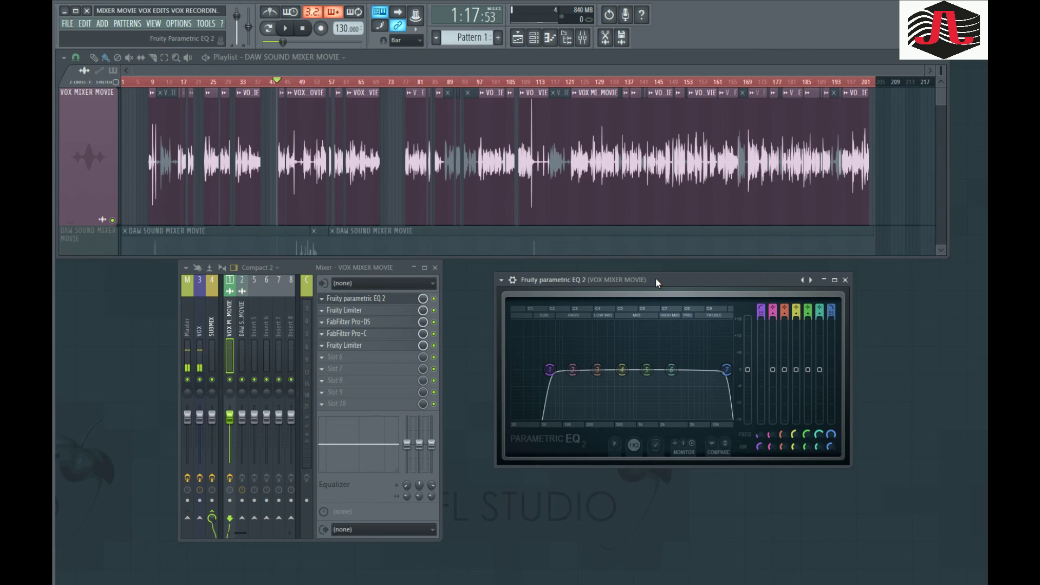
left_click_drag(674, 280, 669, 278)
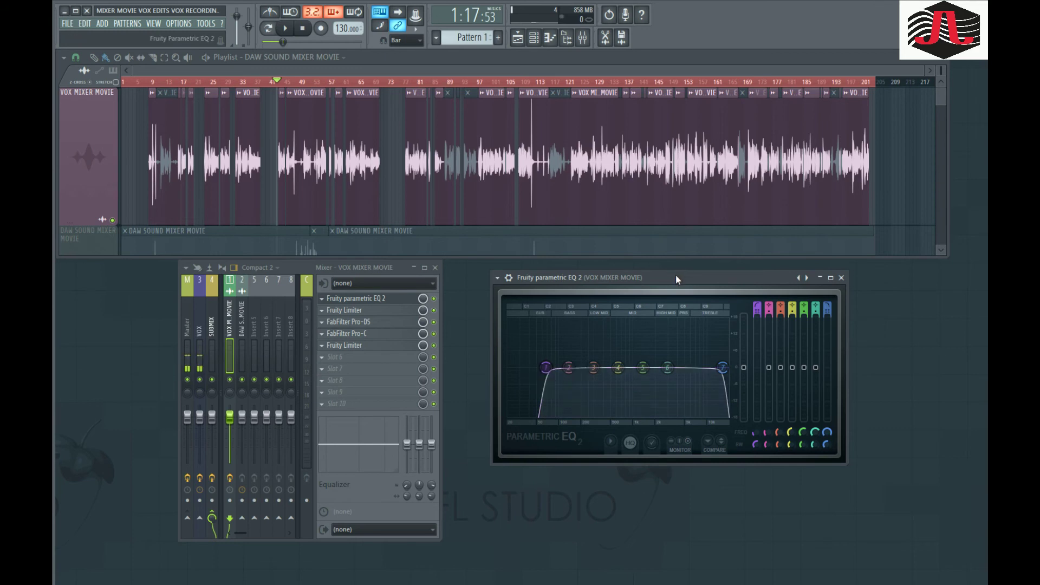
key("space")
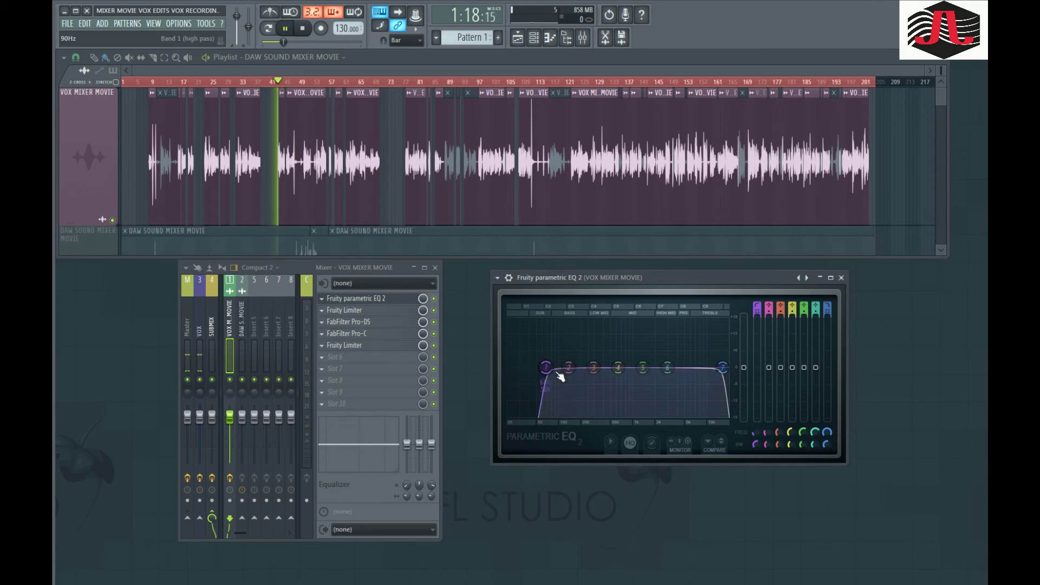
mouse_move(559, 374)
left_mouse_down()
mouse_move(510, 368)
mouse_move(539, 367)
left_mouse_up()
key("space")
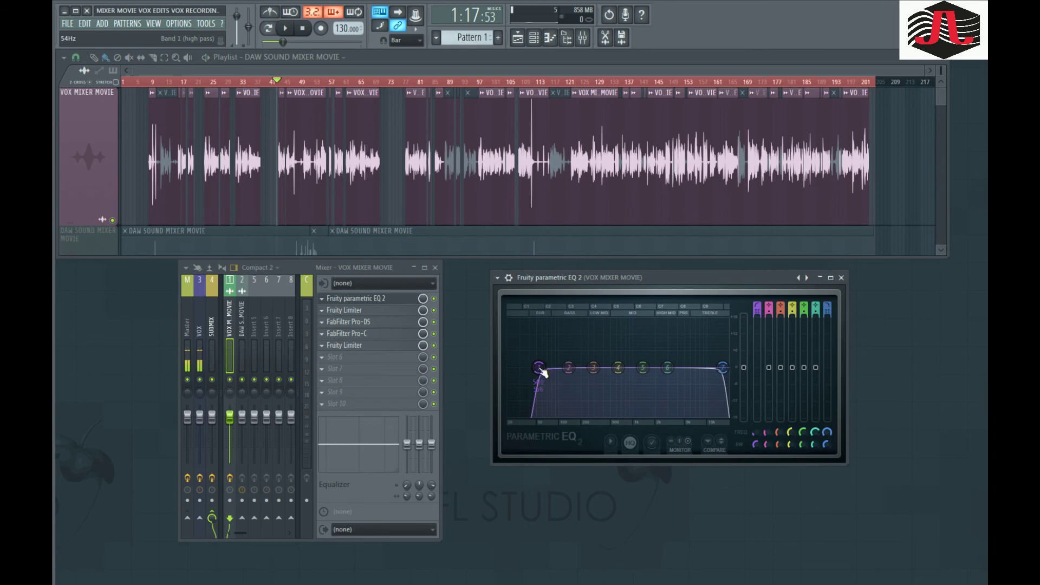
left_click(842, 278)
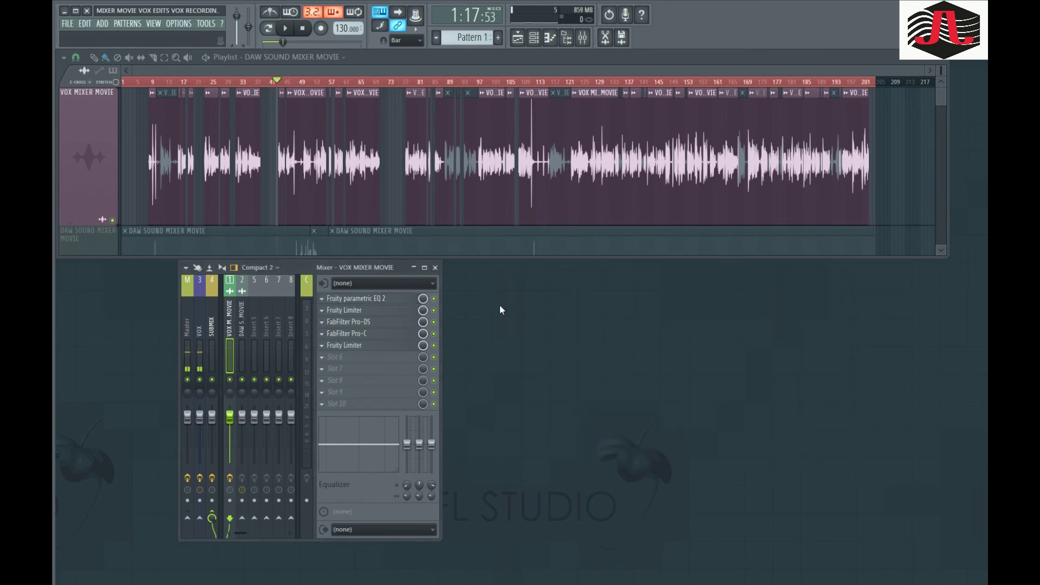
Open the Fruity Limiter in the vocal track's second effect slot and watch its noise gate while playing from bar 43.
left_click(366, 311)
left_click_drag(667, 243, 674, 293)
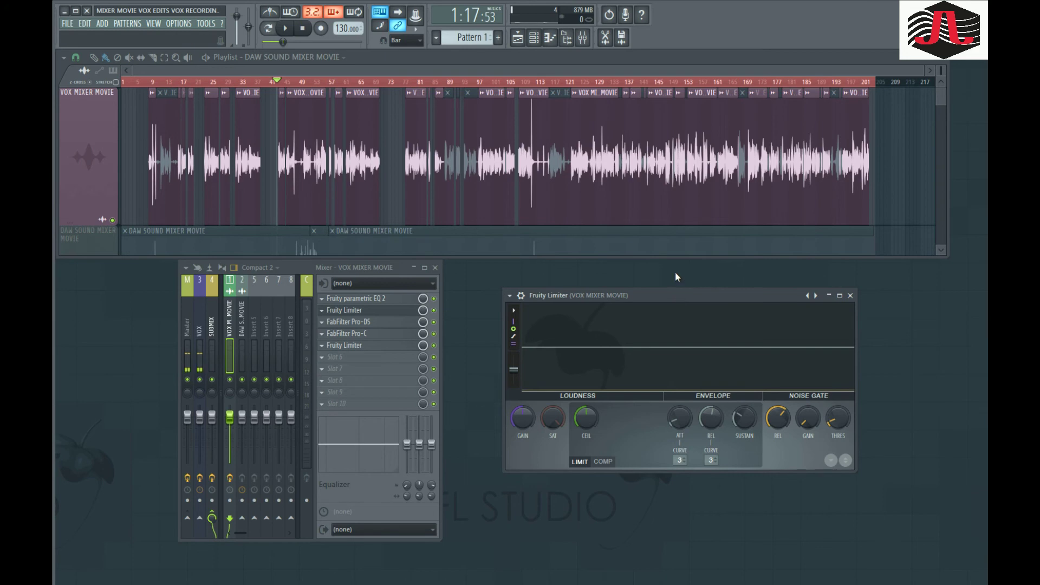
key("space")
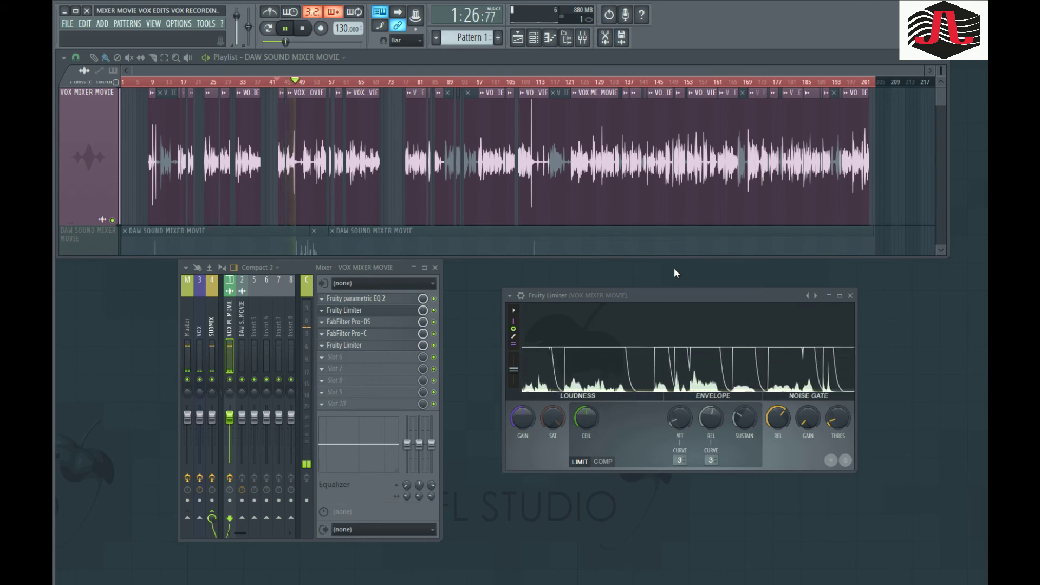
key("space")
Play the vocal from bar 62 while monitoring the noise gate in the Fruity Limiter display.
left_click(344, 83)
left_click(347, 82)
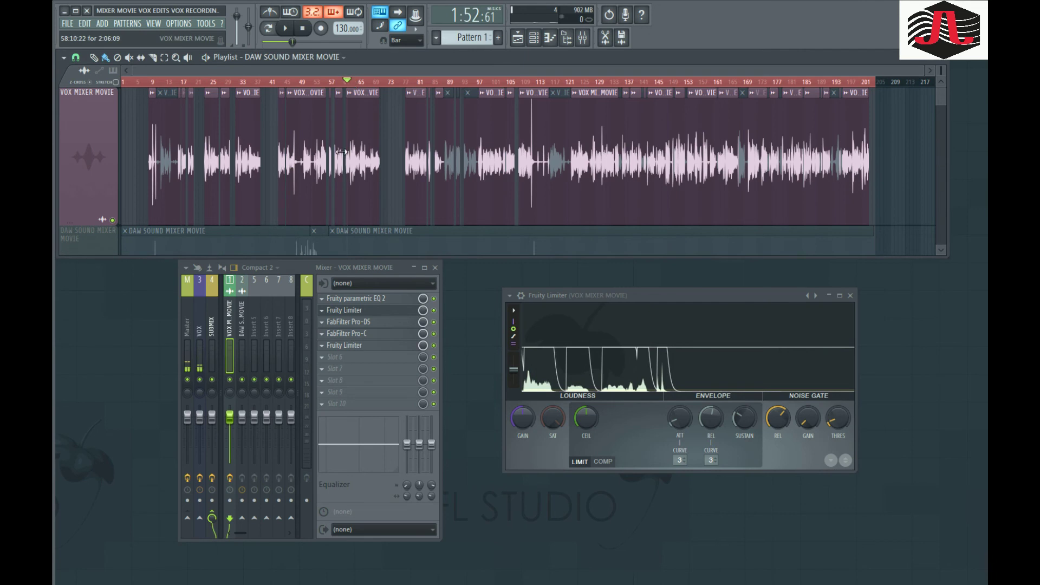
scroll(341, 134, "up", 6)
key("space")
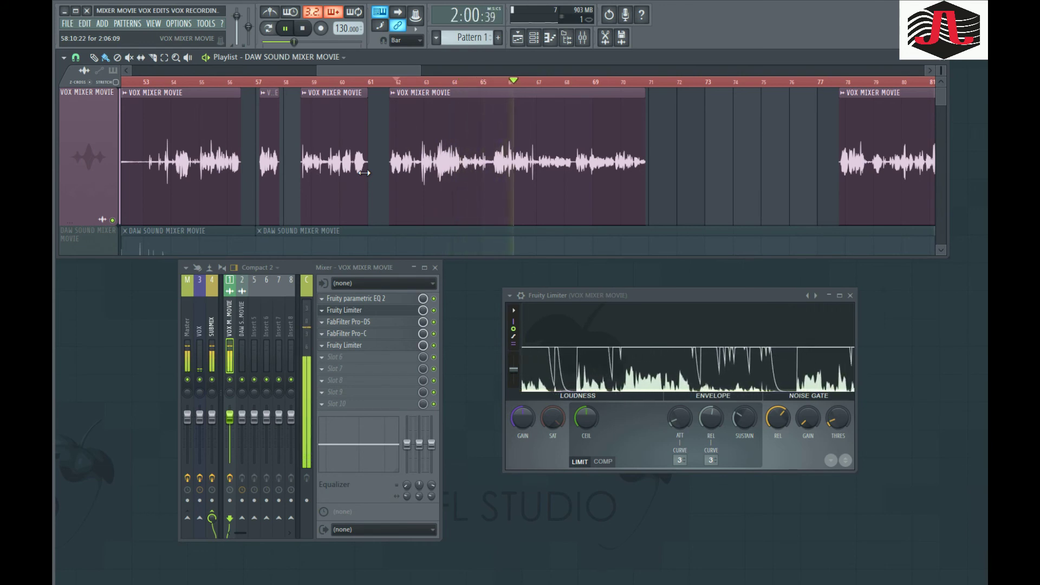
key("space")
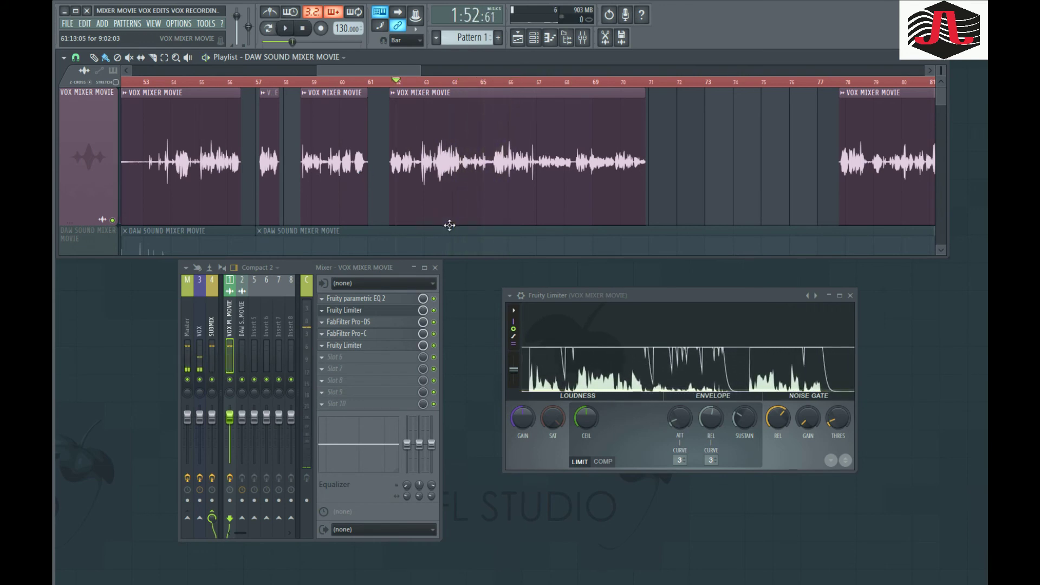
Compare the vocal from bar 32 with the second-slot Fruity Limiter bypassed and with it enabled.
scroll(549, 174, "down", 2)
scroll(550, 175, "down", 3)
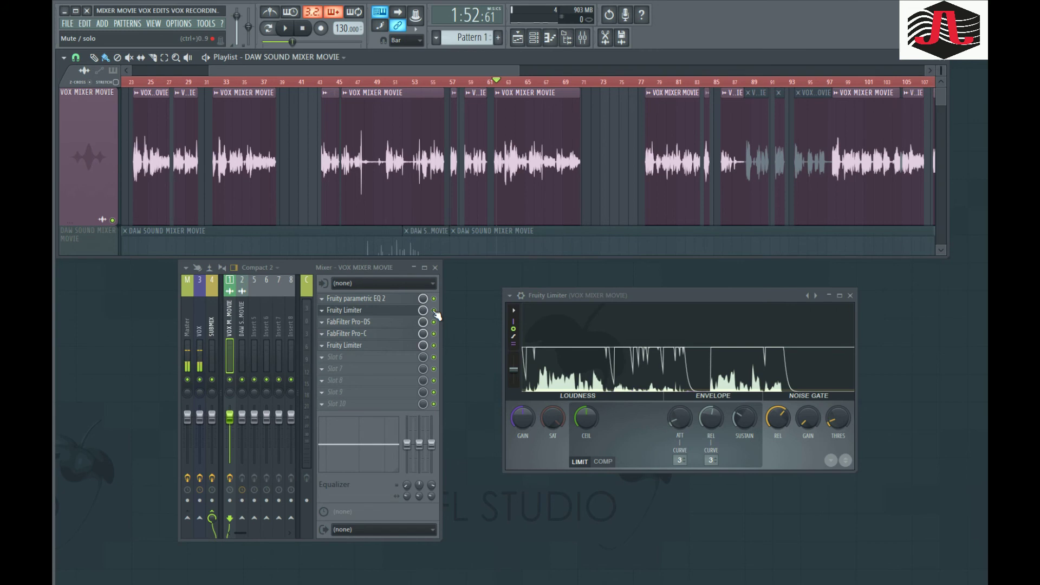
left_click(226, 82)
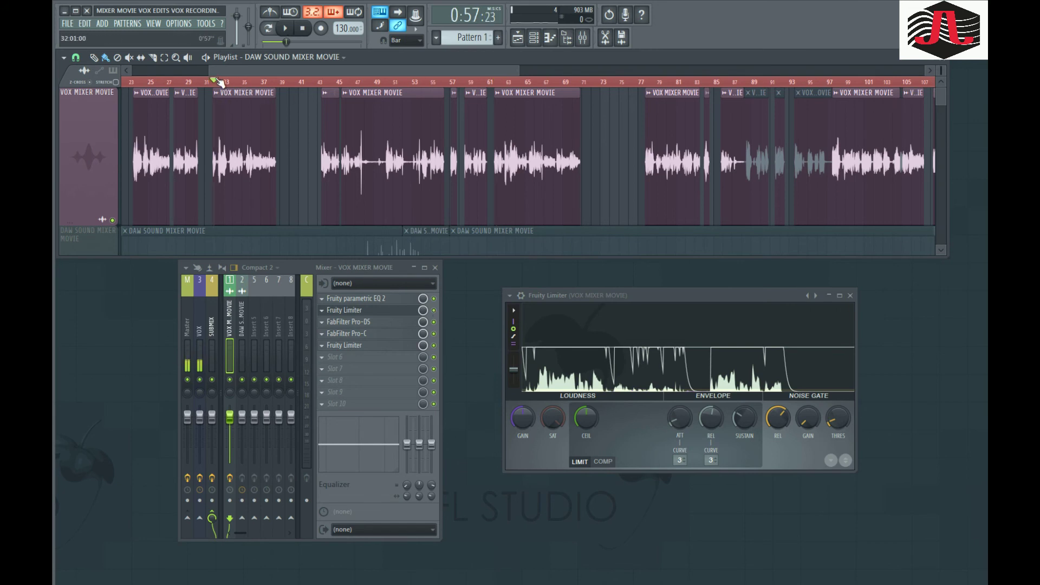
left_click(433, 311)
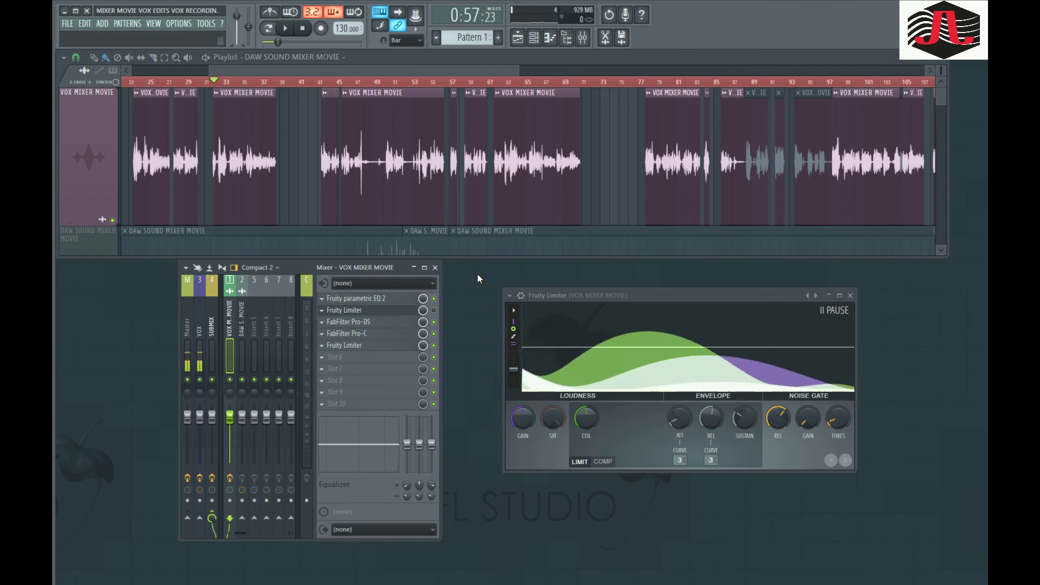
key("space")
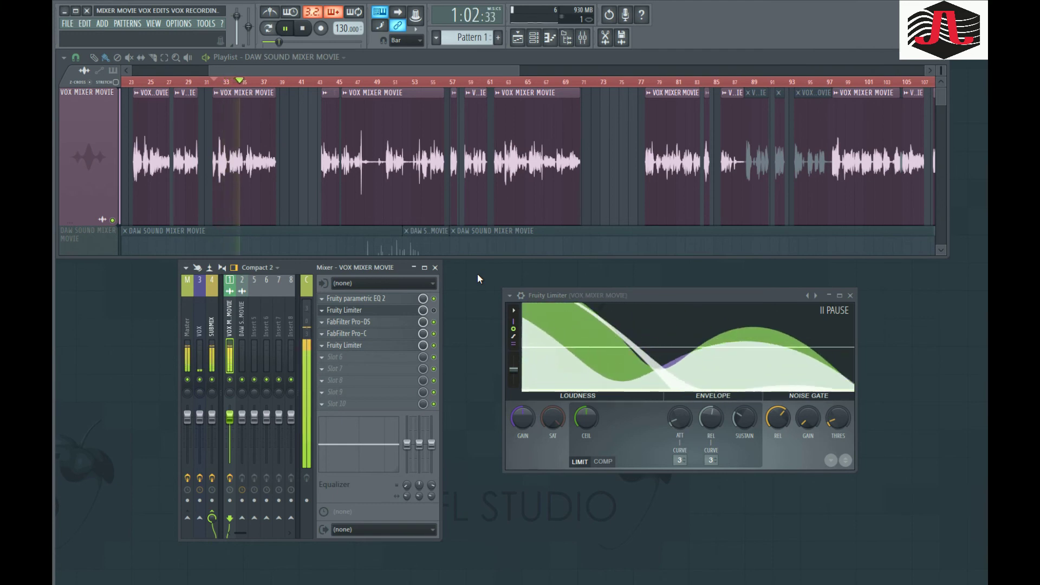
key("space")
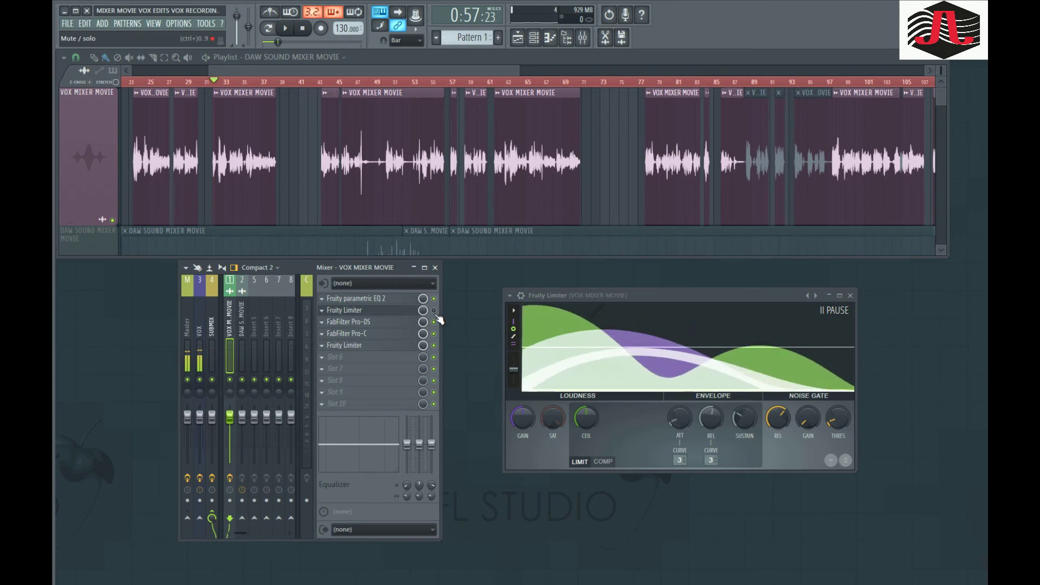
key("space")
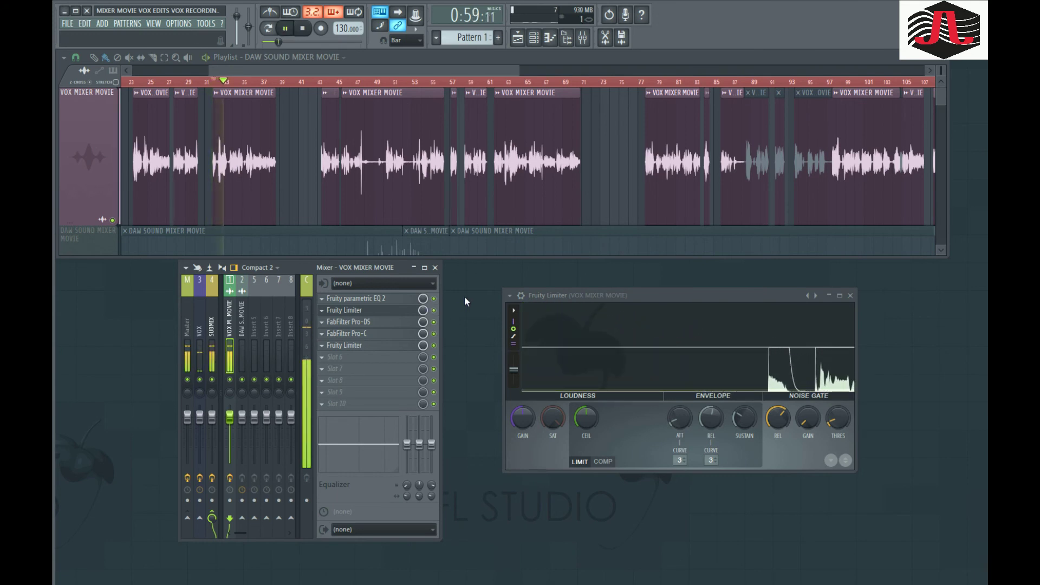
key("space")
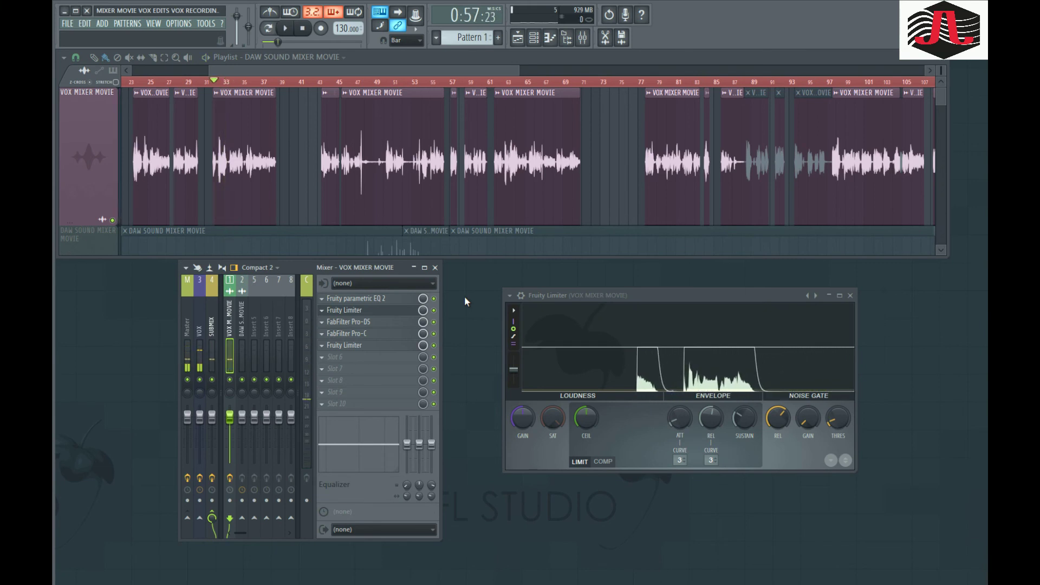
Adjust the noise gate threshold in the Fruity Limiter and close the plugin.
left_click_drag(657, 297, 652, 297)
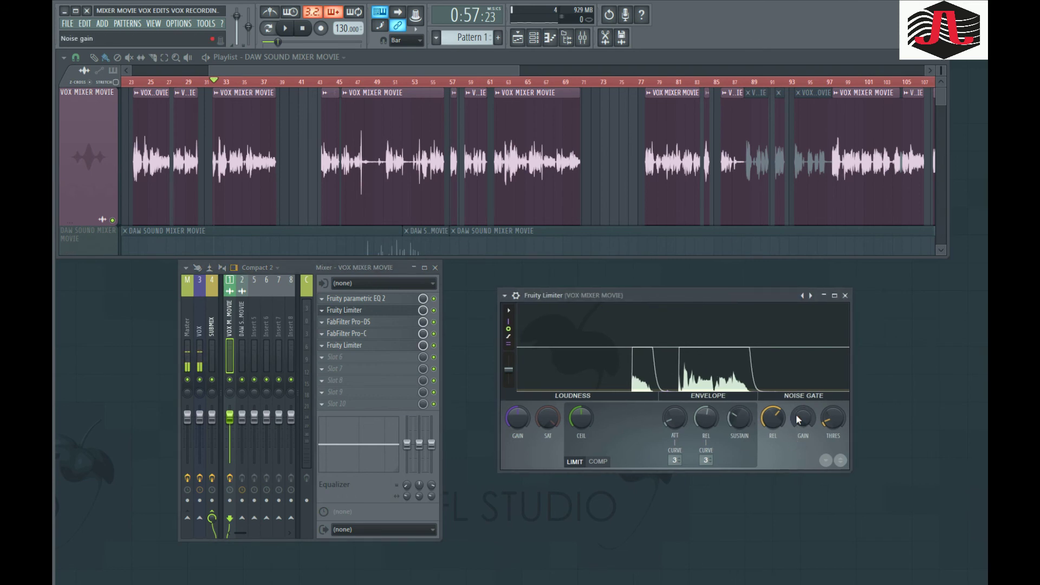
left_click_drag(827, 422, 827, 413)
left_click(845, 295)
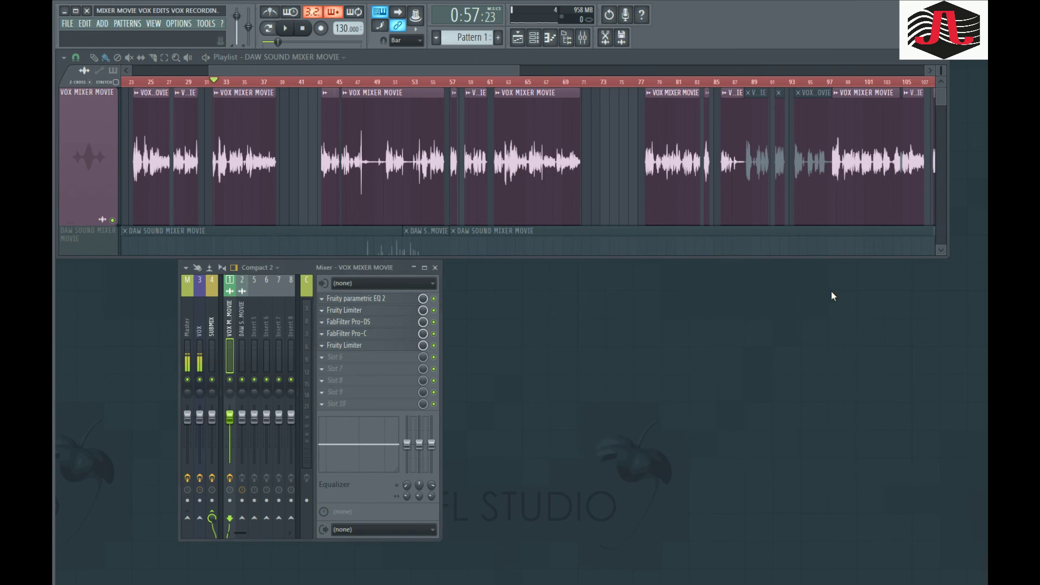
Open FabFilter Pro-DS on the vocal track, compare playback from bar 32 with it bypassed and enabled, and close the plugin.
left_click(390, 322)
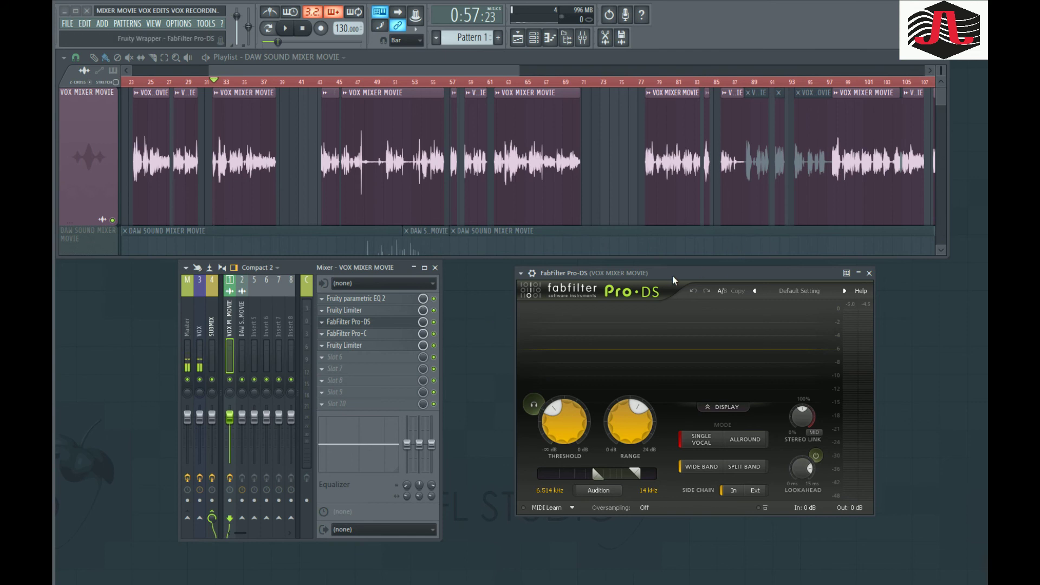
left_click(454, 319)
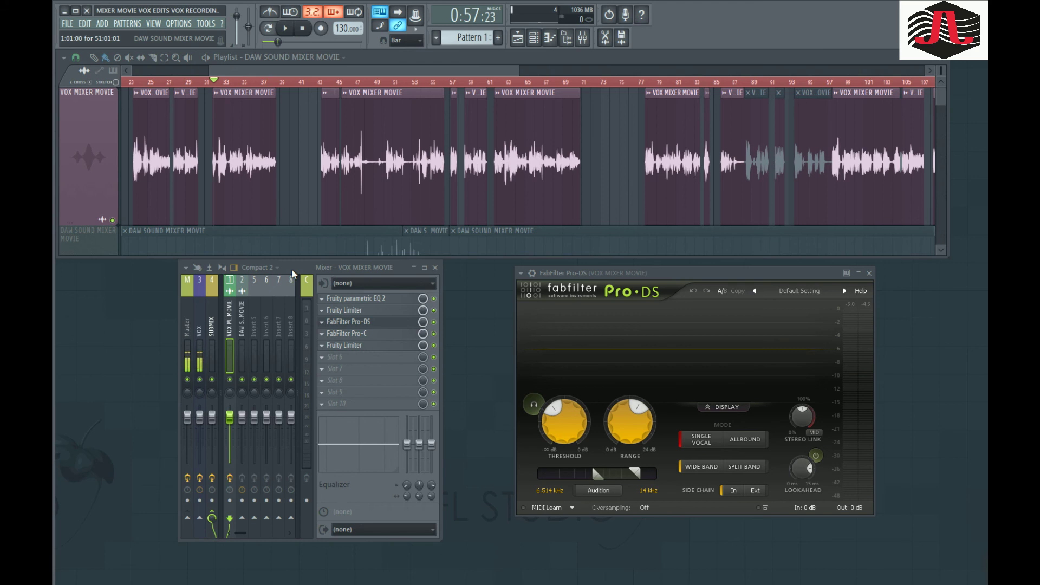
left_click(434, 323)
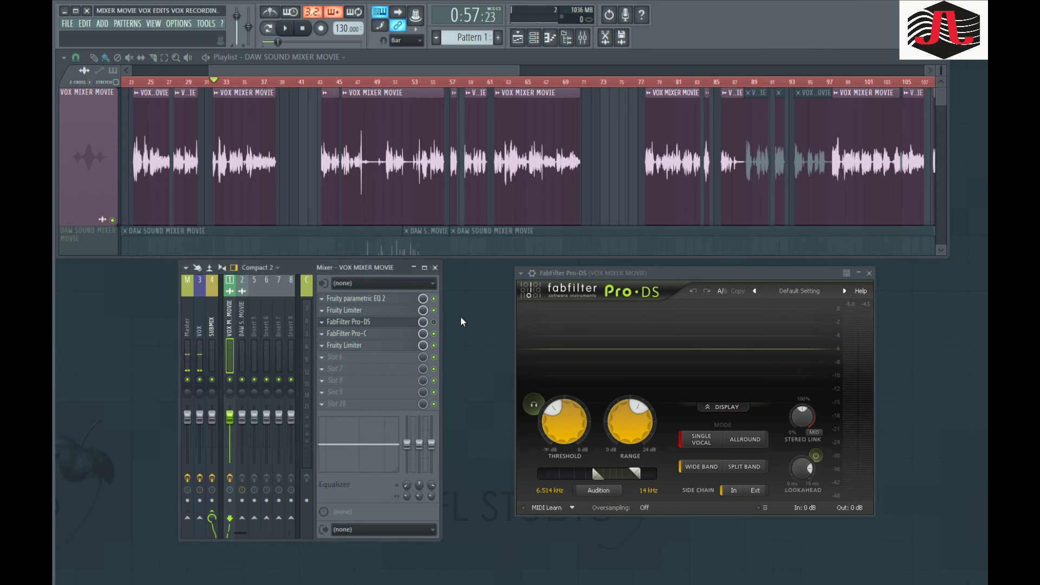
key("space")
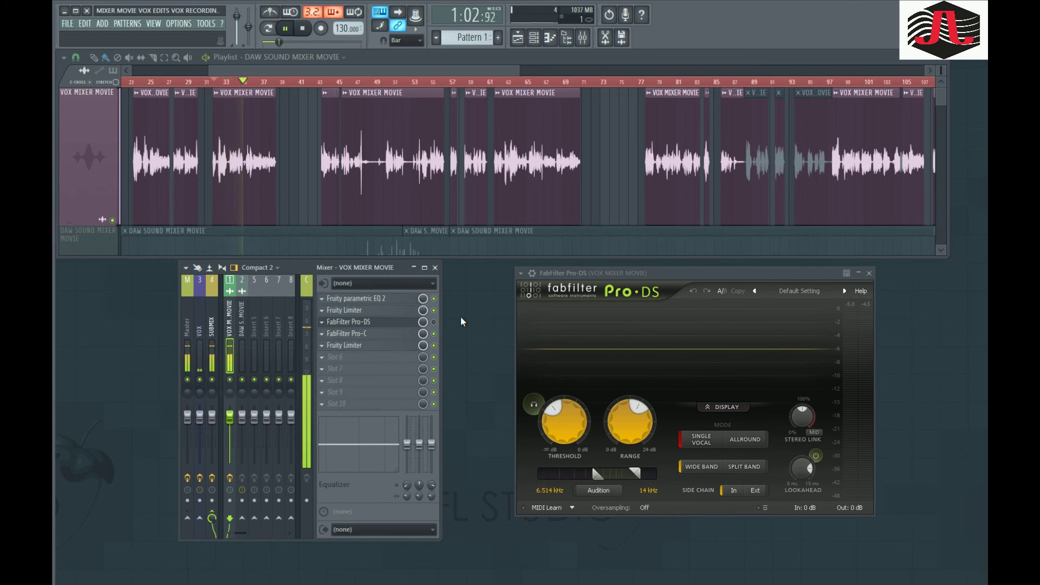
key("space")
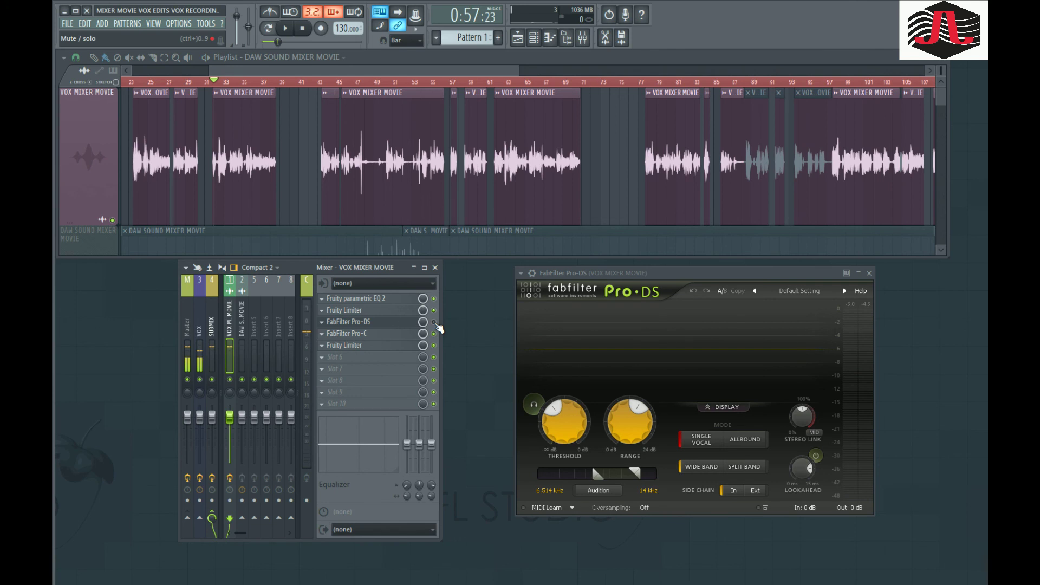
key("space")
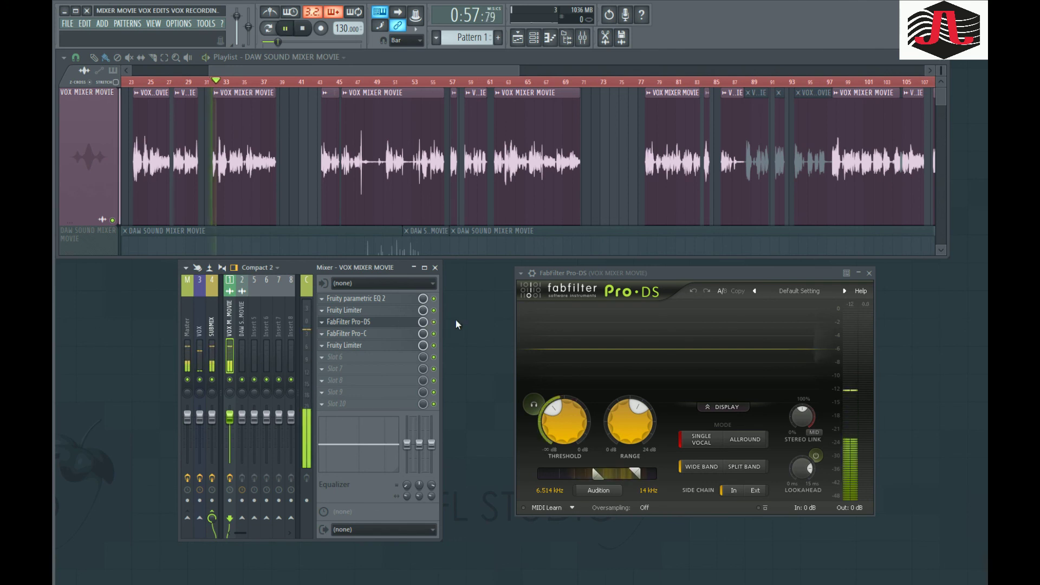
key("space")
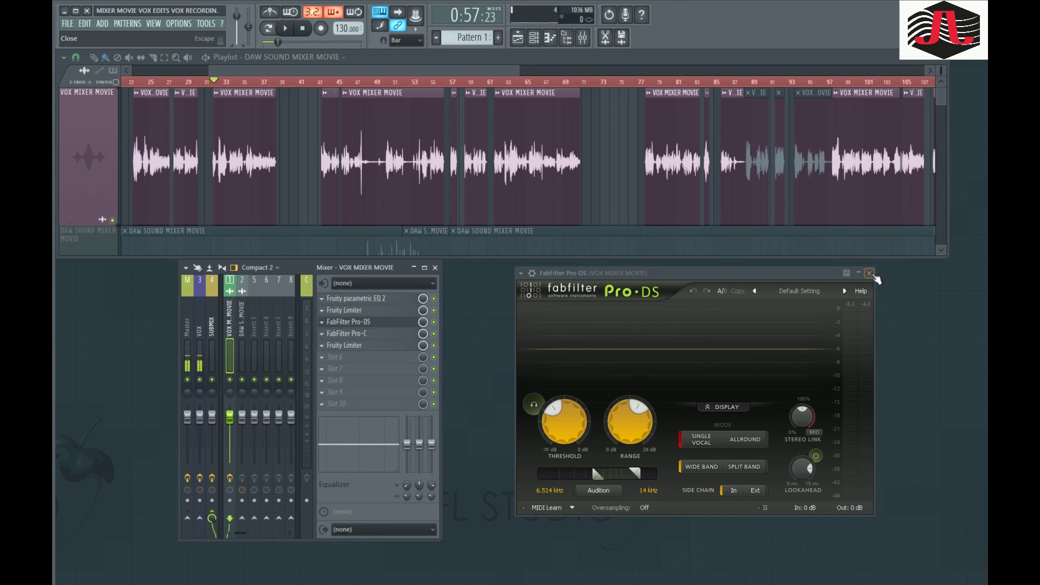
left_click(869, 272)
Open FabFilter Pro-C on the vocal track, play from bar 32 while watching its gain reduction, and close the plugin.
key("Left")
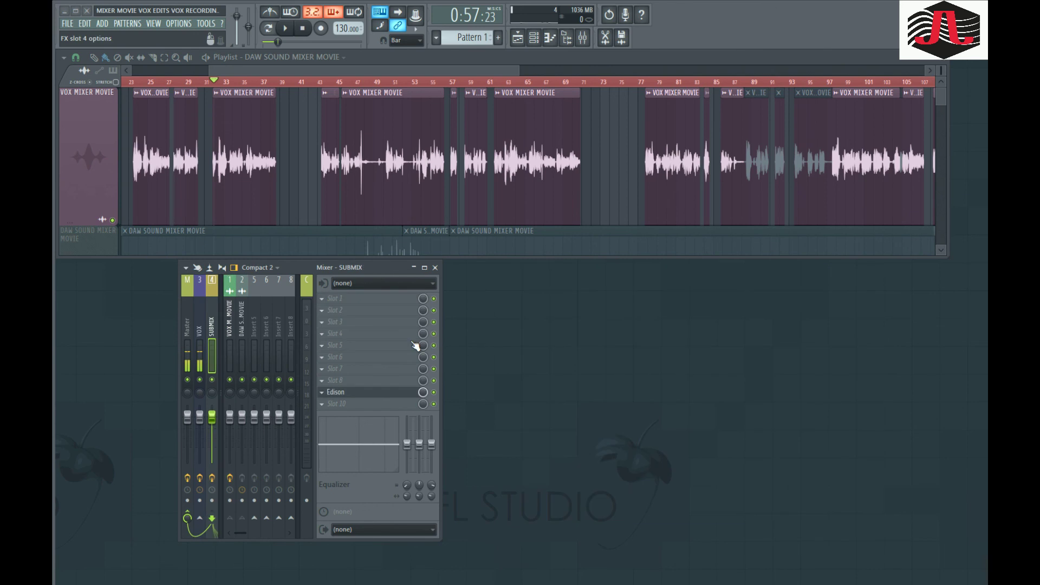
left_click(226, 314)
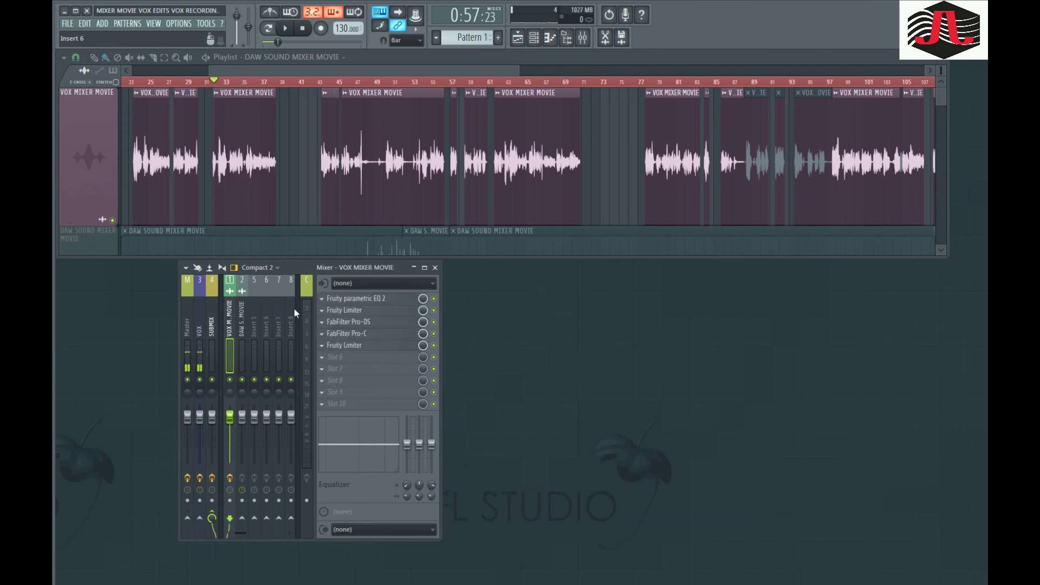
left_click(366, 335)
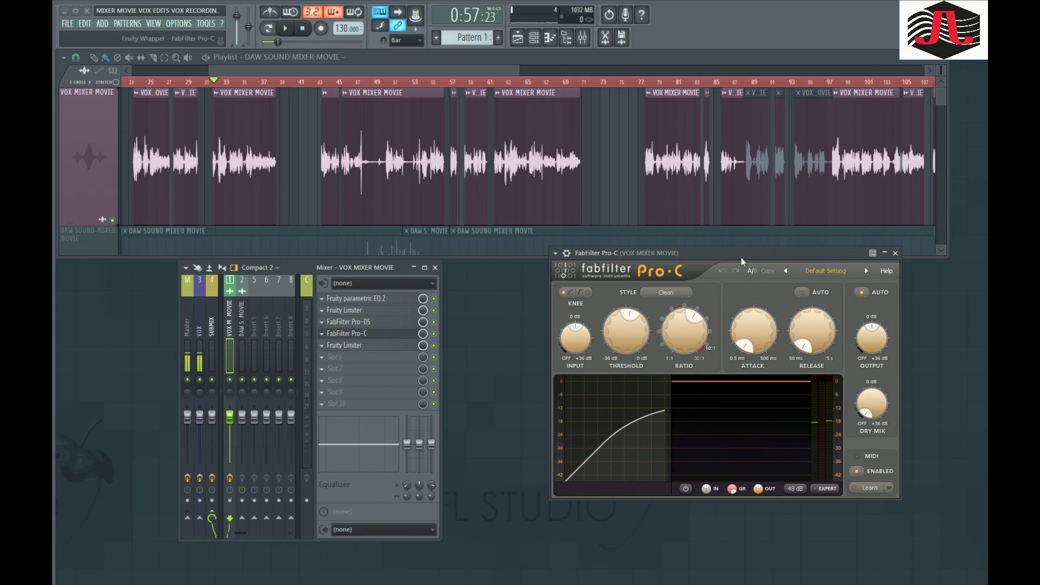
left_click_drag(740, 254, 726, 276)
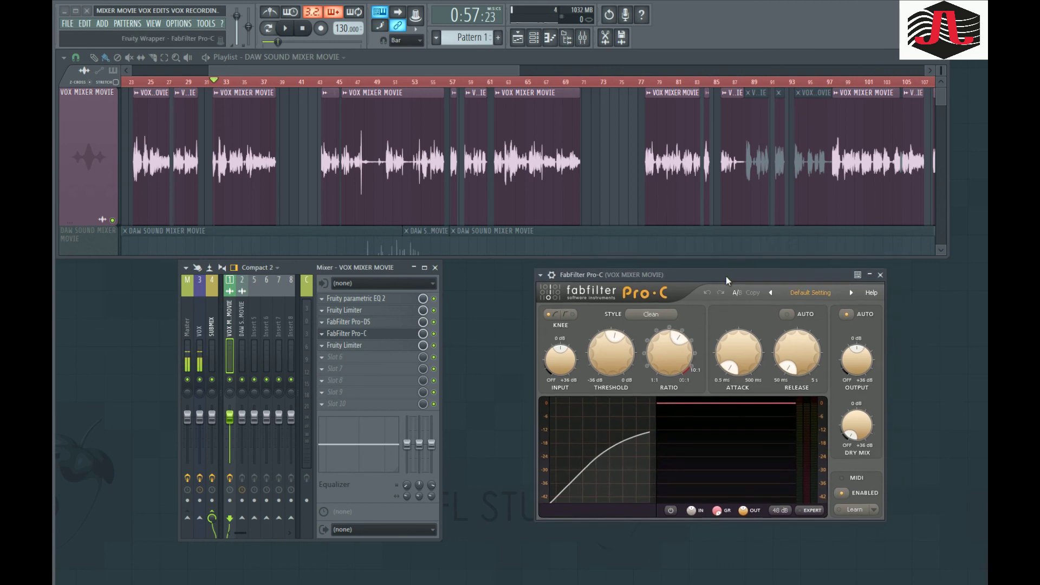
left_click(493, 314)
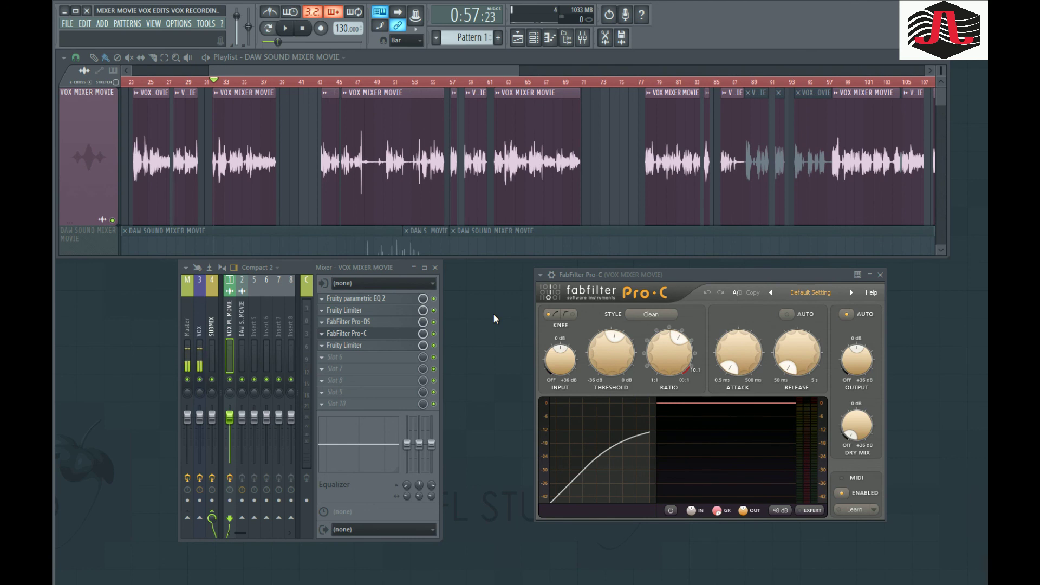
key("space")
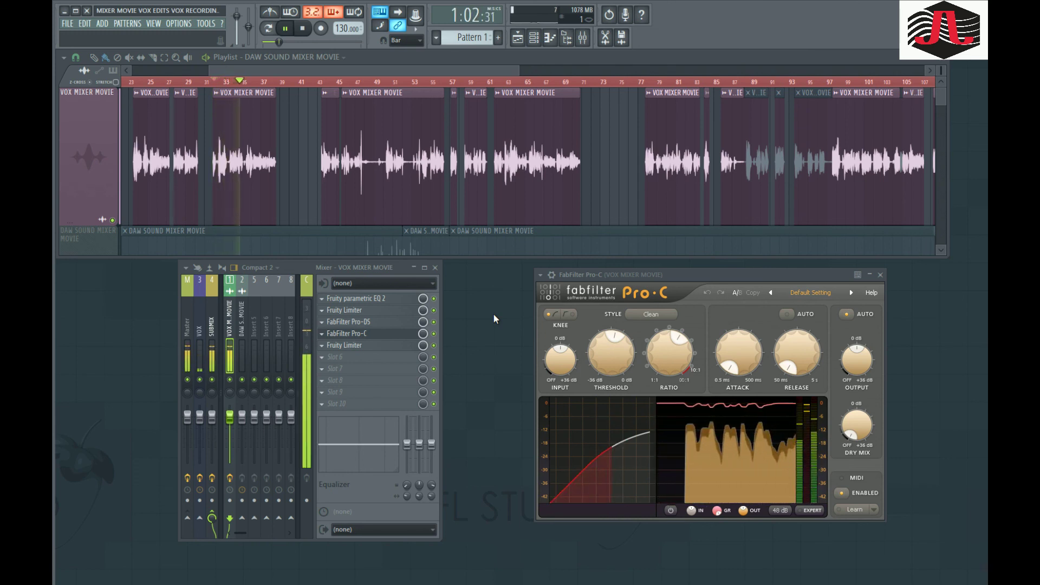
key("space")
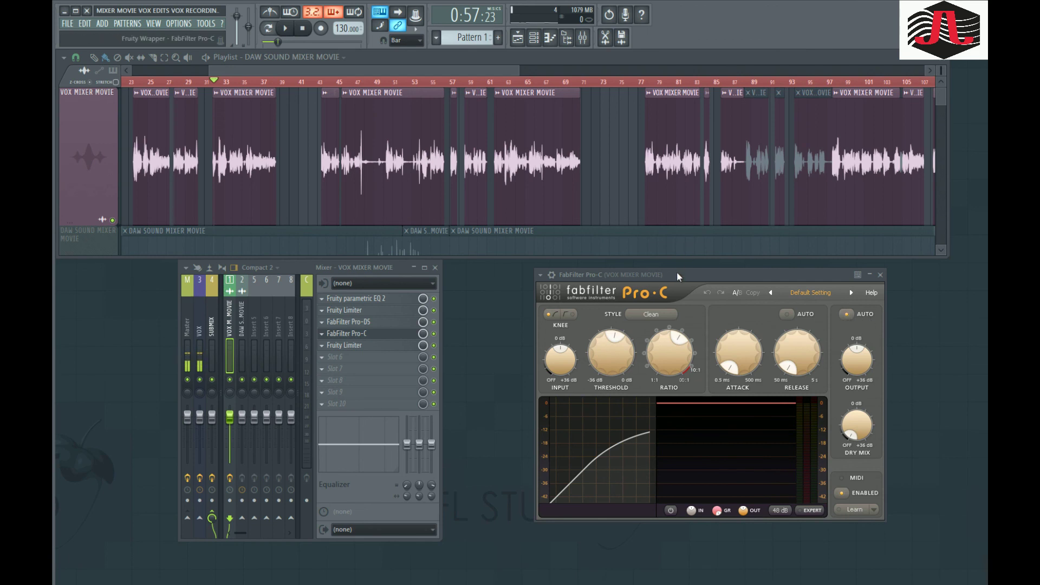
left_click_drag(677, 272, 673, 273)
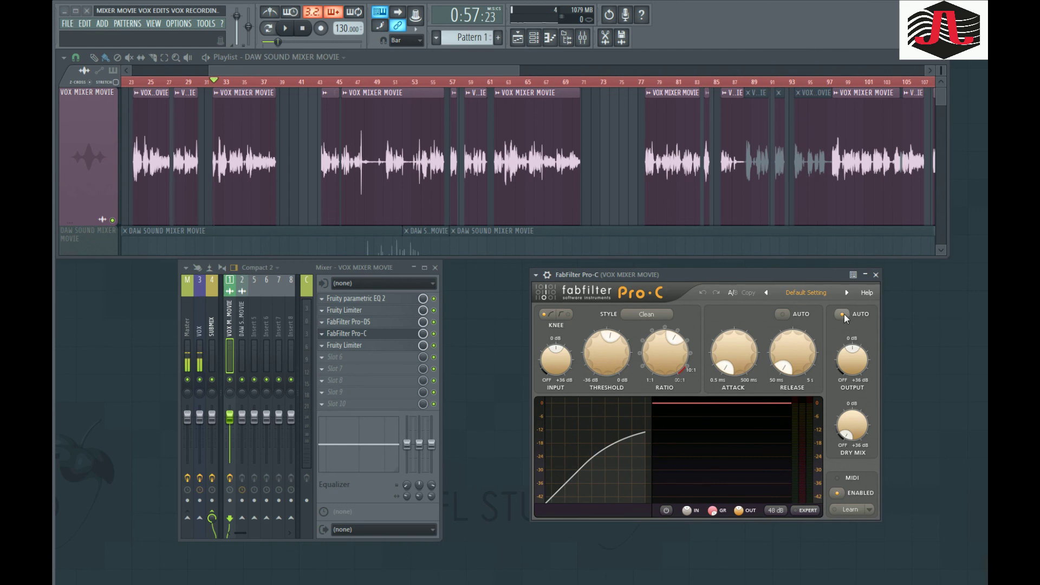
left_click(876, 275)
Open the Fruity Limiter in the vocal track's fifth effect slot, monitor its limiting during playback from bar 32, and close it.
left_click(361, 345)
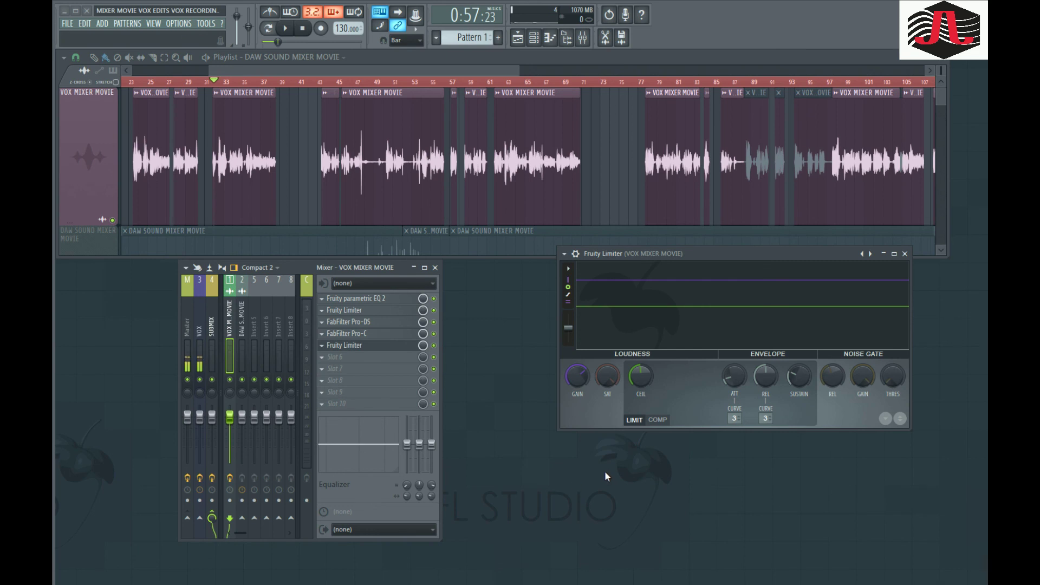
key("space")
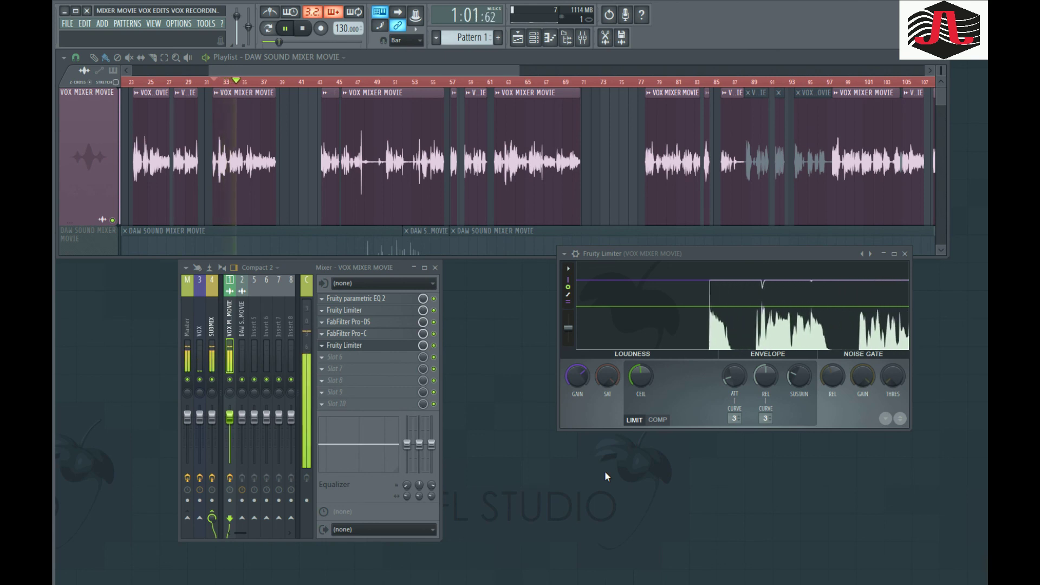
key("space")
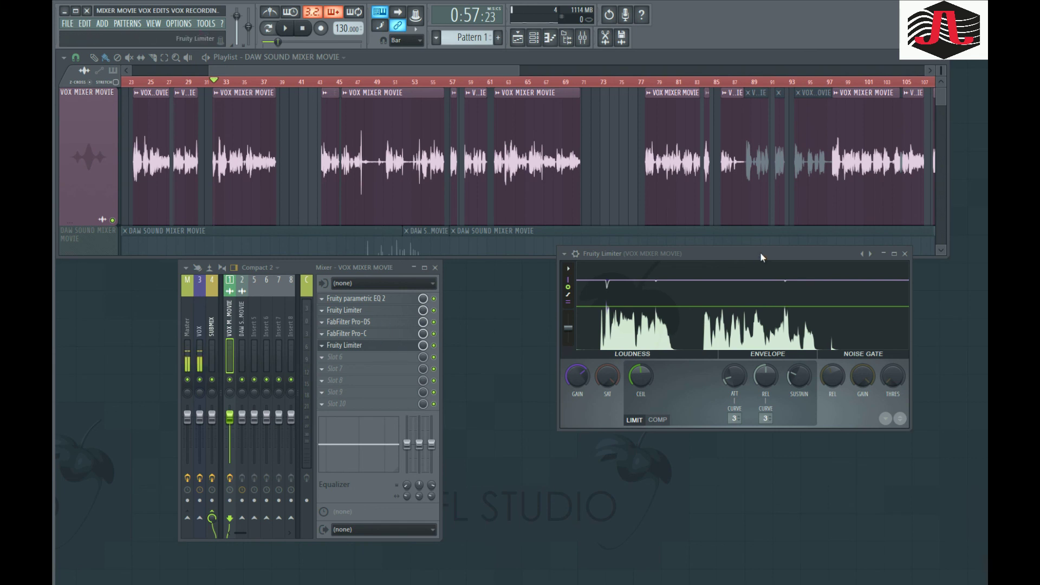
left_click_drag(761, 255, 749, 285)
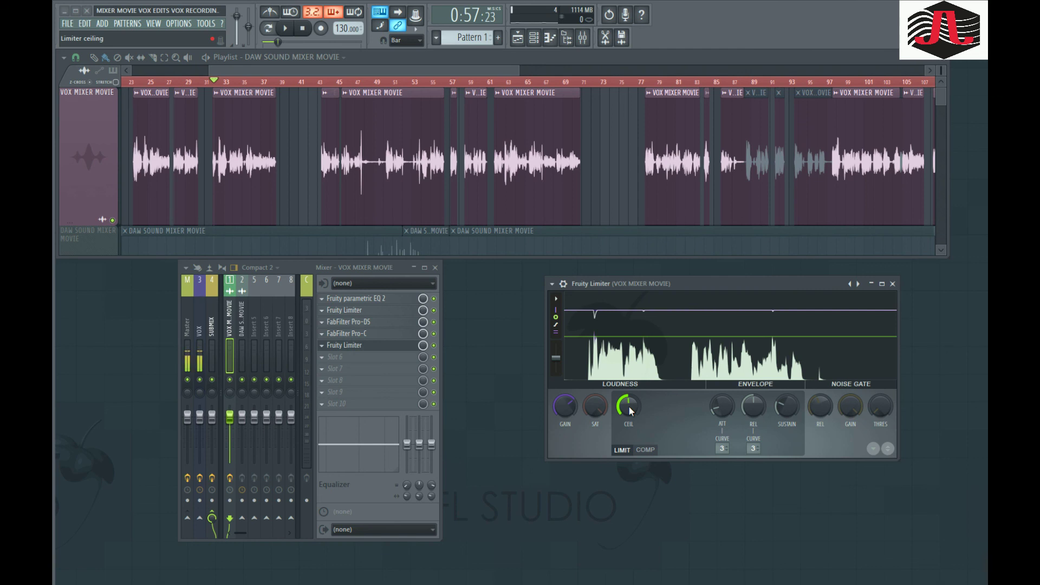
left_click_drag(631, 411, 631, 411)
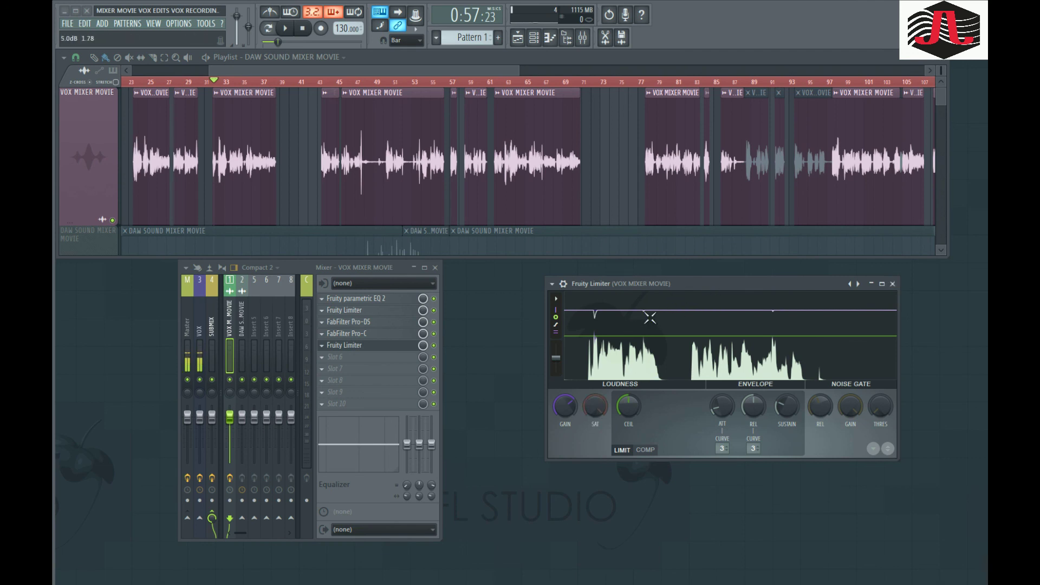
left_click_drag(695, 288, 691, 288)
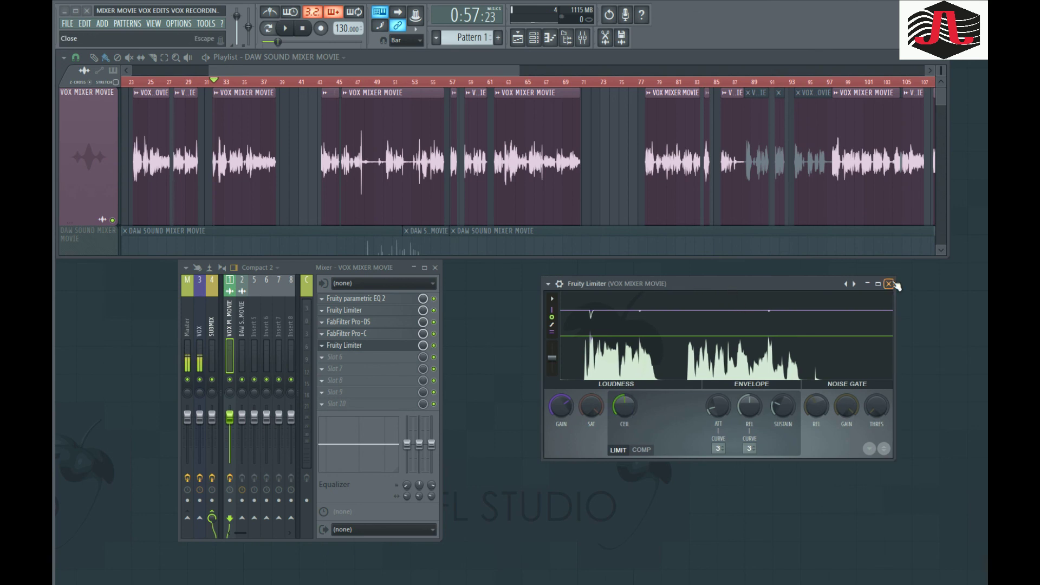
left_click(888, 284)
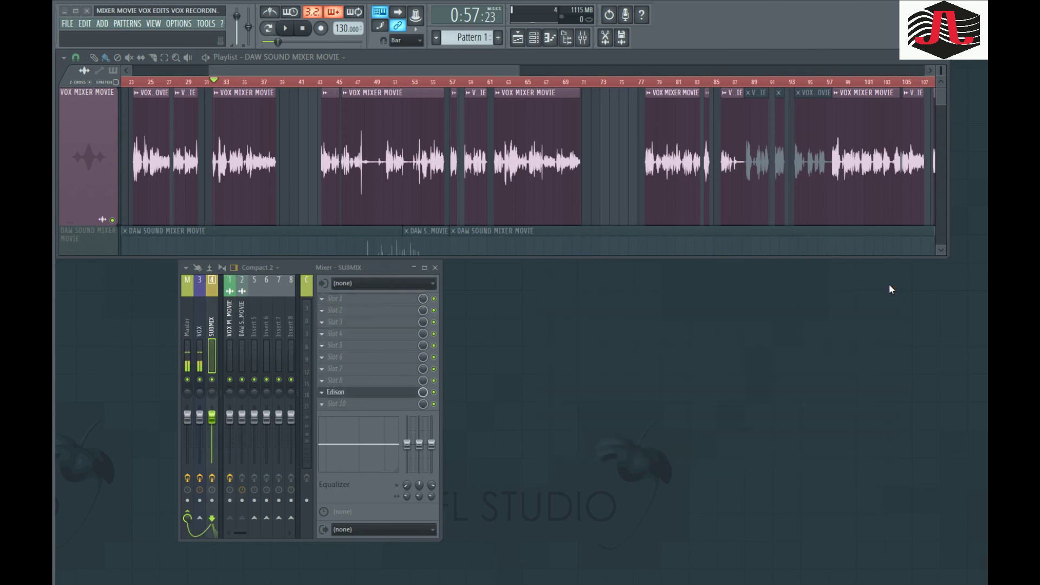
View the effect slots of the SUBMIX and Master tracks in the mixer.
left_click(212, 325)
left_click(188, 316)
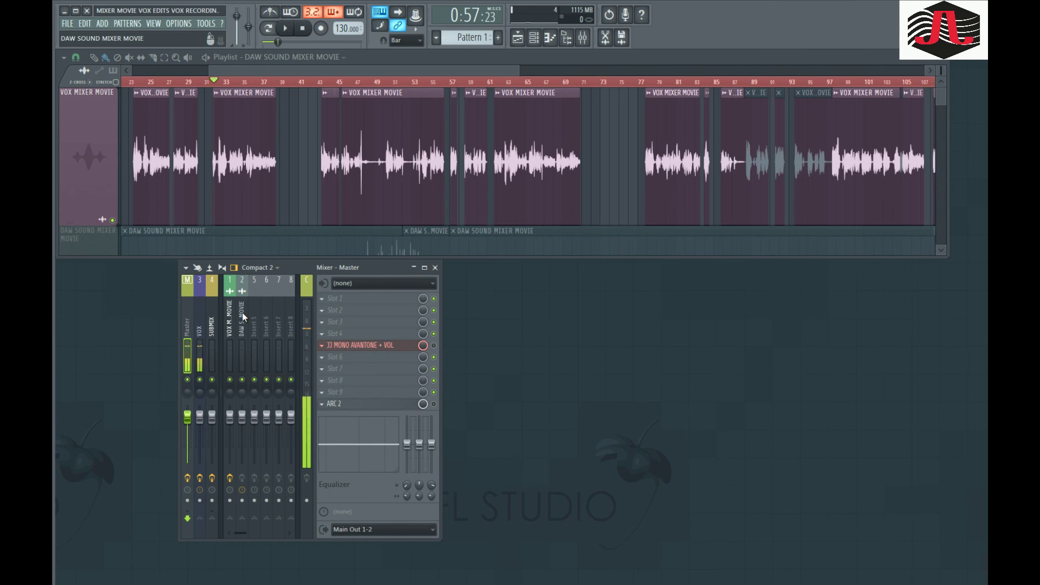
left_click(513, 387)
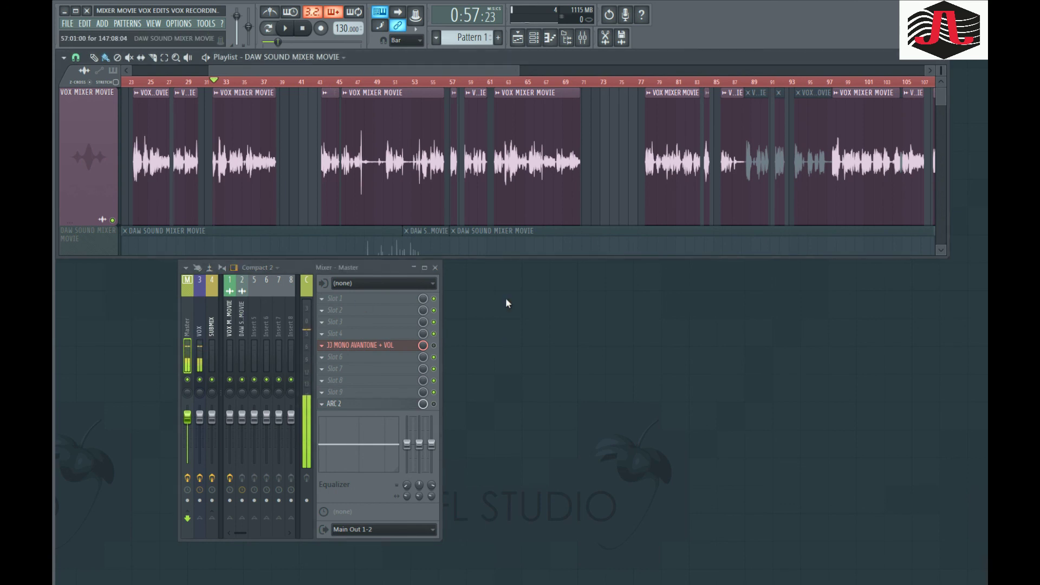